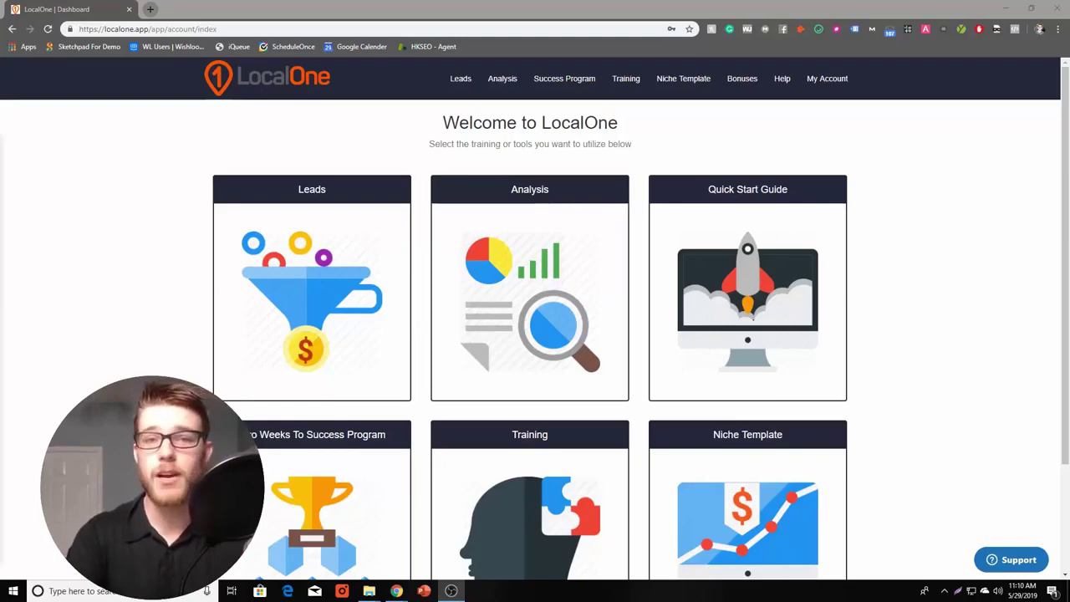
# Set up a Hero Leads search with niche HVAC and city Pearland, Texas.
pyautogui.click(318, 195)
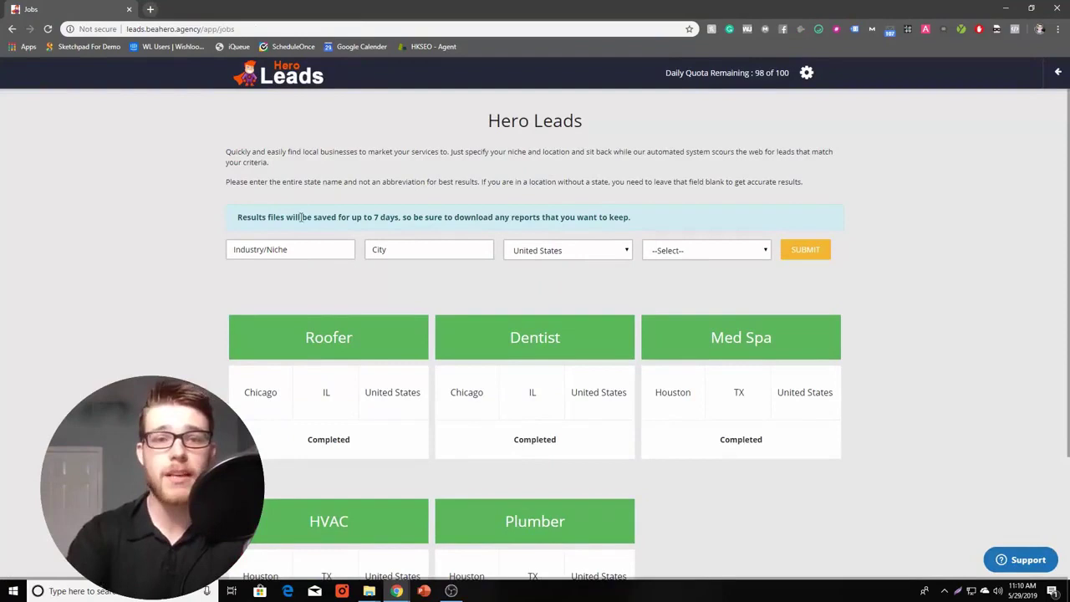
pyautogui.click(285, 248)
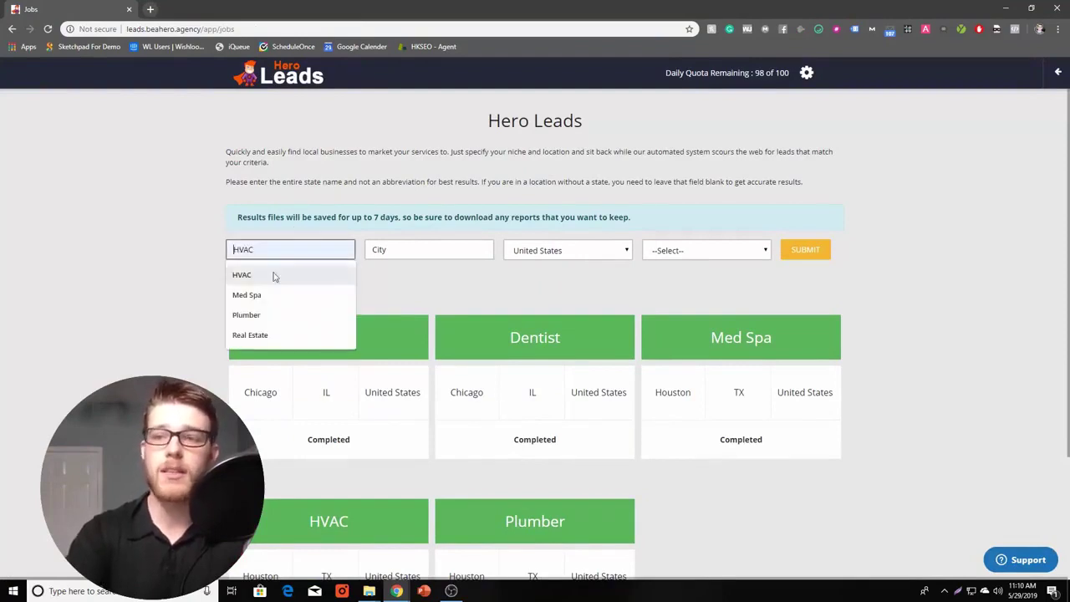
pyautogui.click(274, 276)
pyautogui.click(377, 253)
pyautogui.write('Pe')
pyautogui.click(389, 275)
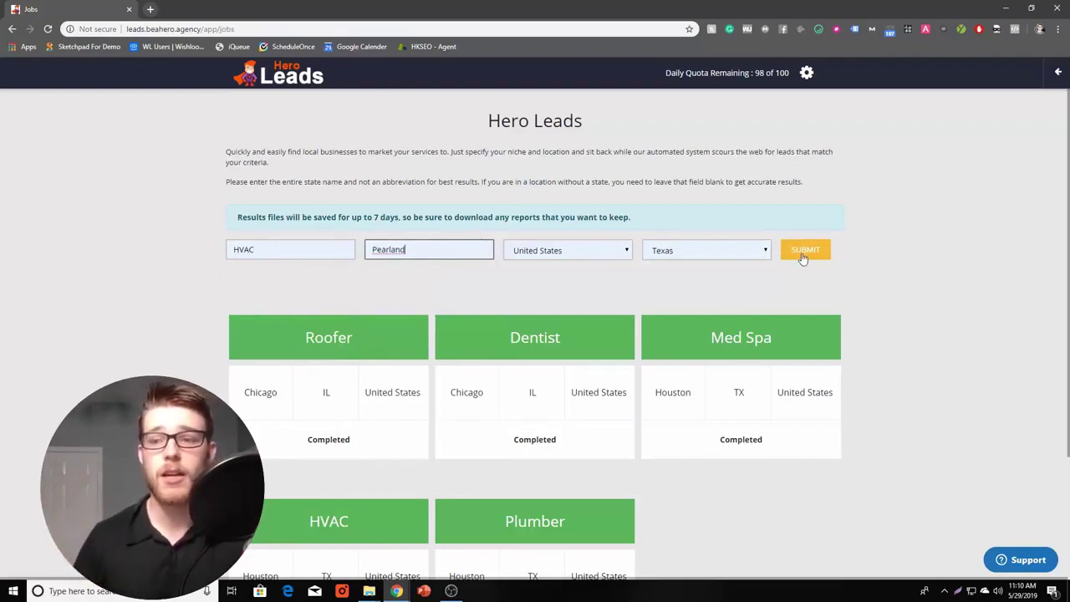
pyautogui.scroll(-2, 671, 279)
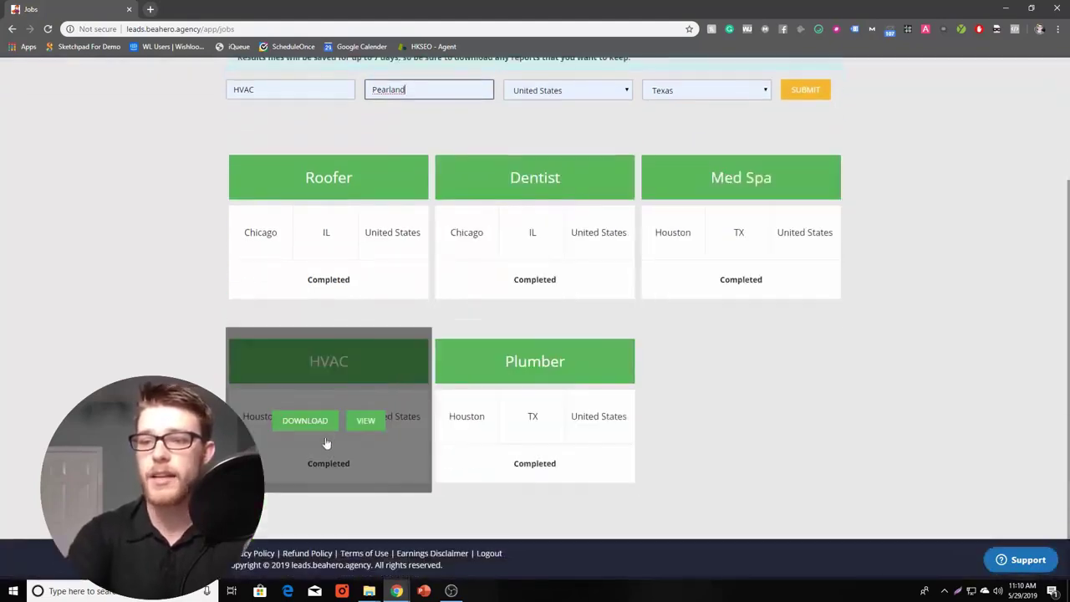
# Download the HVAC leads file and open it in Excel.
pyautogui.click(317, 423)
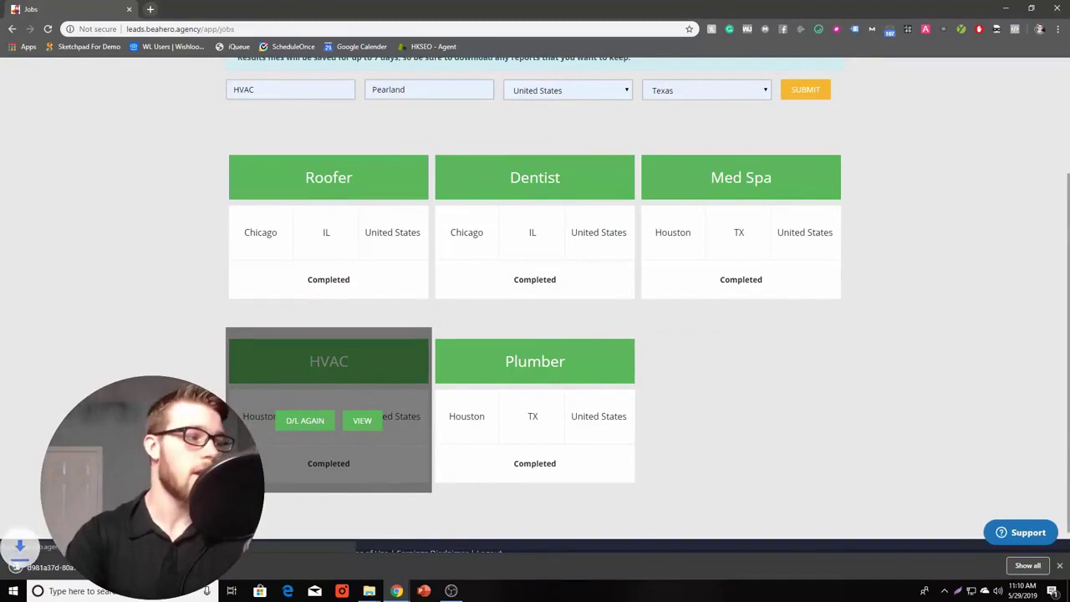
pyautogui.click(25, 567)
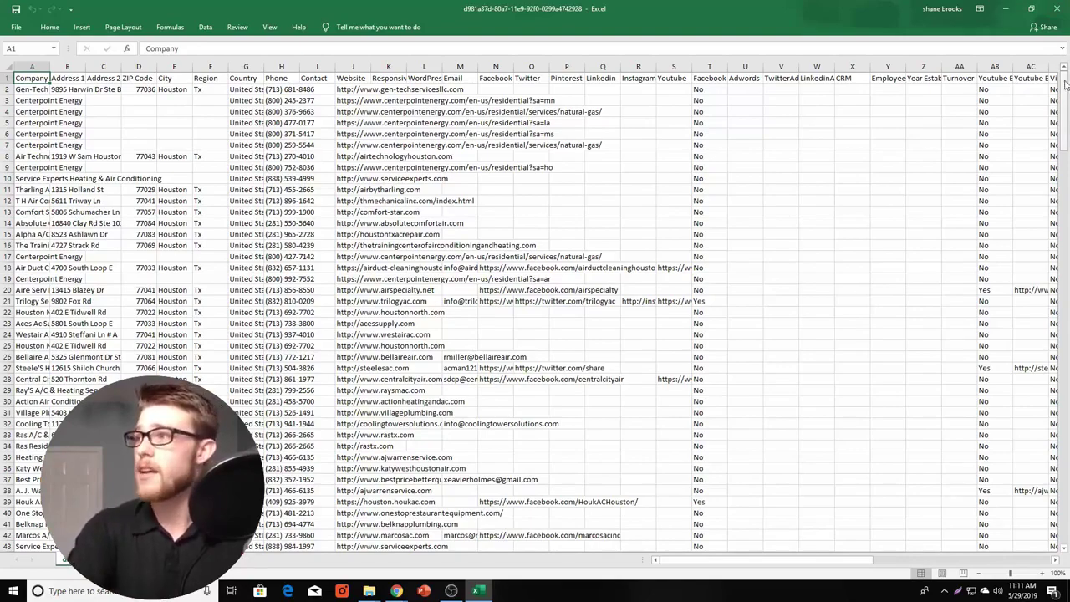
# Review the leads sheet down to rows 244–253, then close Excel.
pyautogui.moveTo(1064, 108)
pyautogui.mouseDown()
pyautogui.moveTo(1041, 249)
pyautogui.moveTo(1046, 303)
pyautogui.moveTo(1028, 335)
pyautogui.moveTo(1009, 481)
pyautogui.mouseUp()
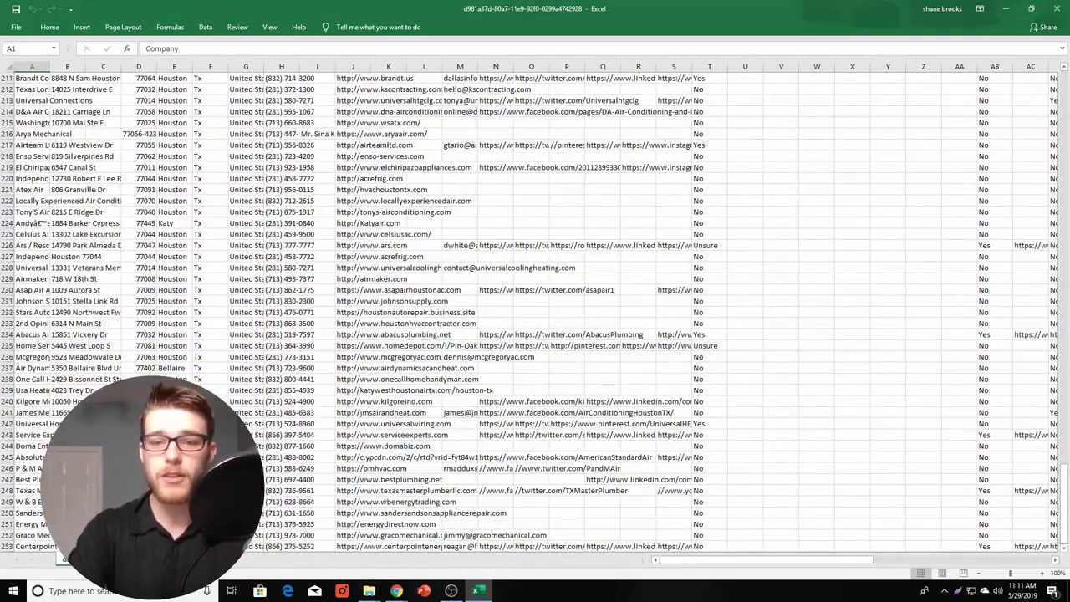
pyautogui.moveTo(34, 544); pyautogui.dragTo(646, 446)
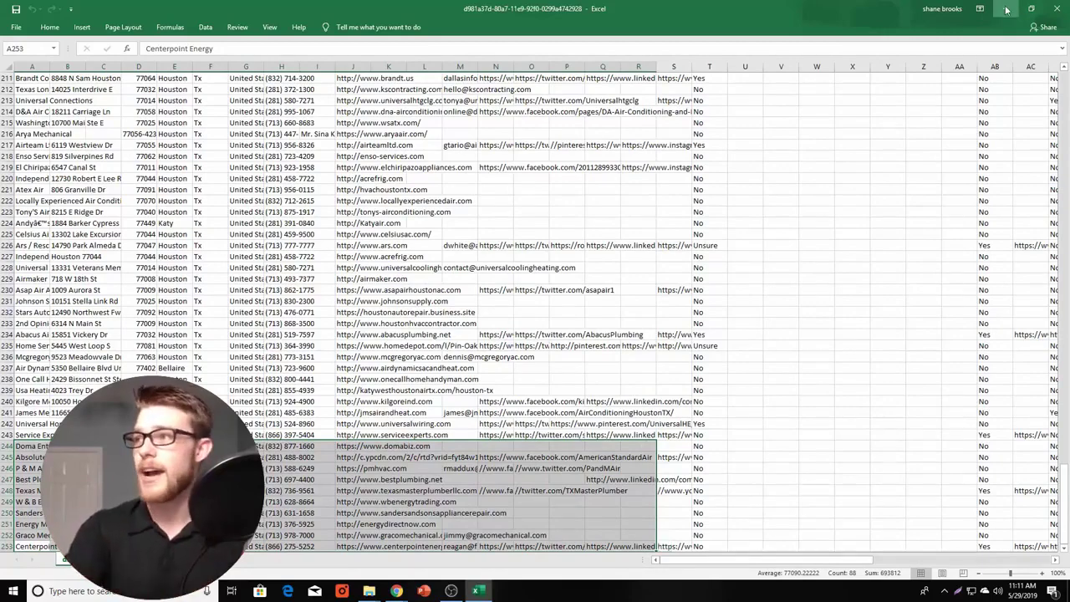
pyautogui.click(1056, 10)
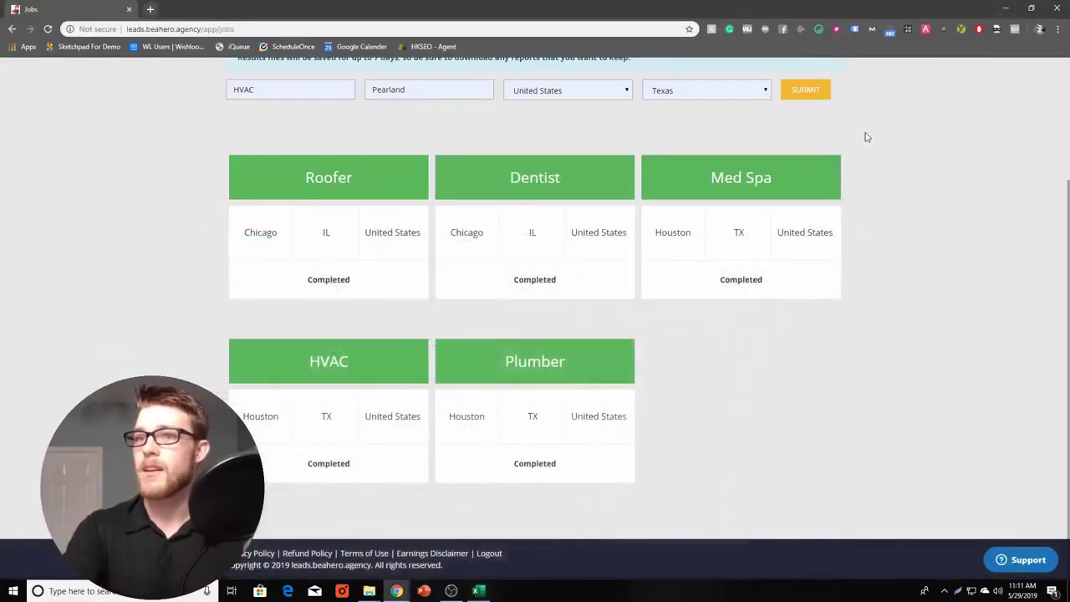
# Return to the LocalOne dashboard and focus Hero Analysis's empty website address field.
pyautogui.click(12, 30)
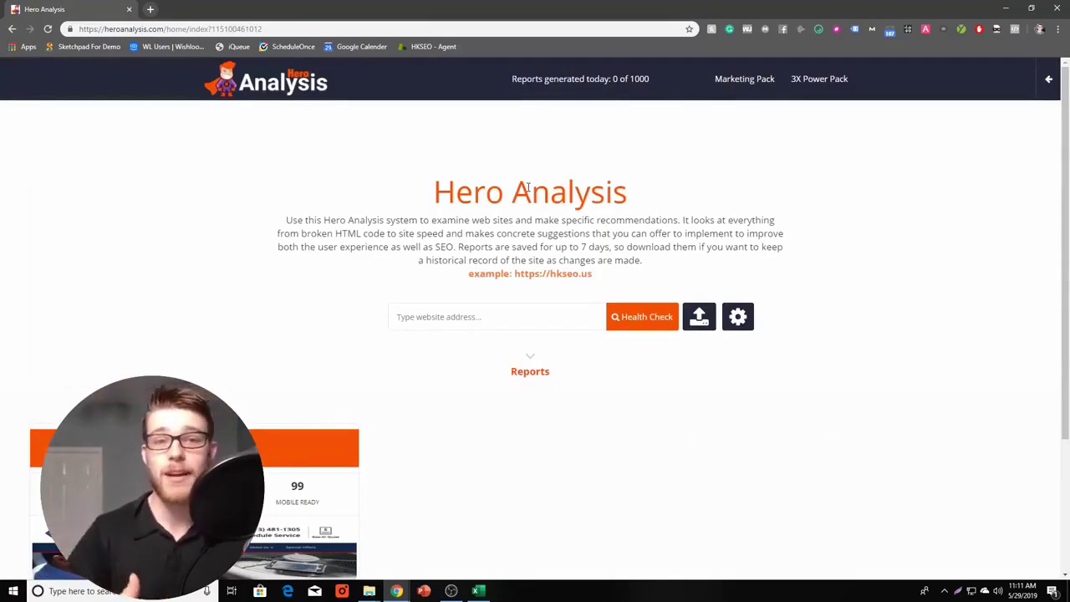
pyautogui.click(427, 322)
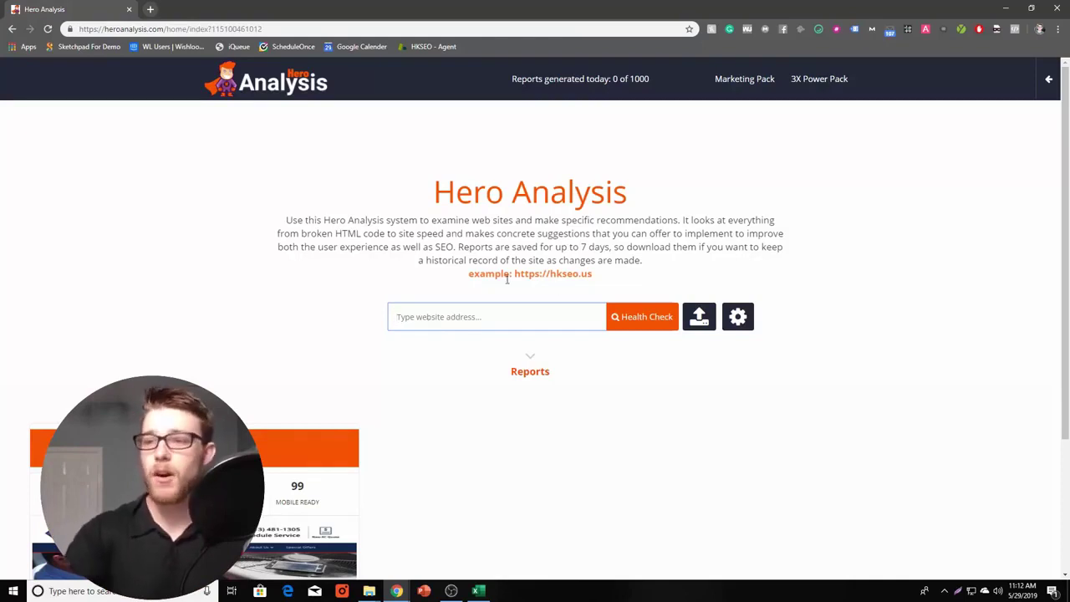
pyautogui.rightClick(449, 316)
pyautogui.click(488, 402)
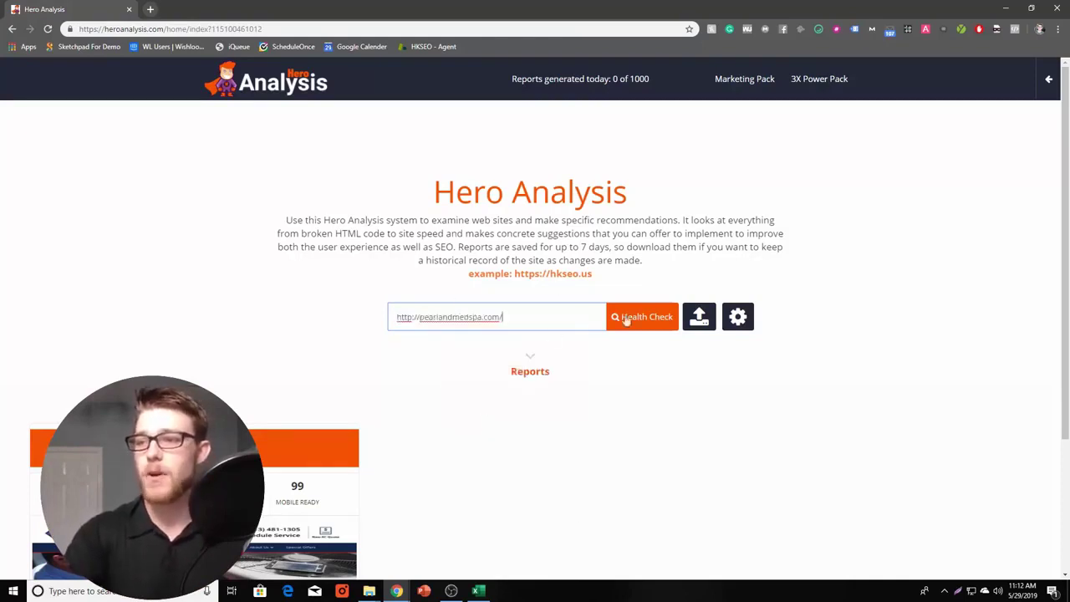
pyautogui.click(653, 326)
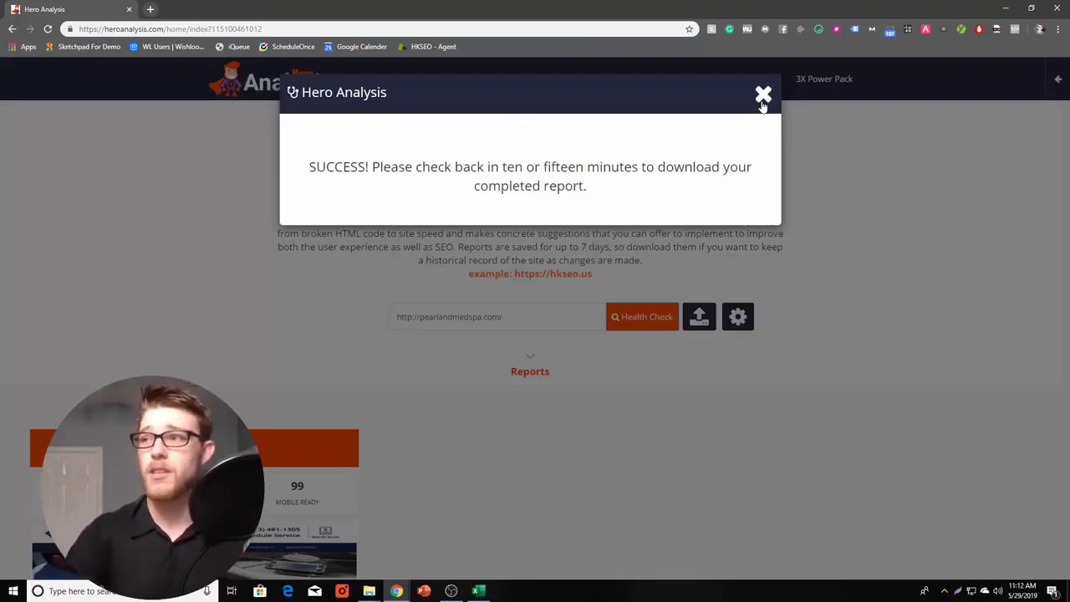
pyautogui.click(762, 97)
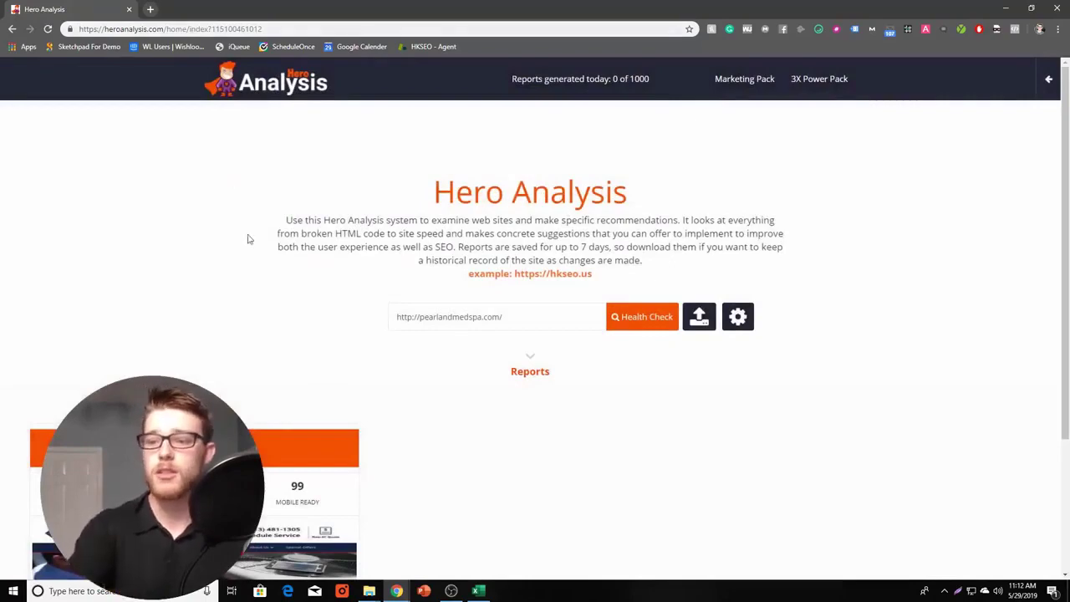
# Copy the website addresses in rows 231–240 of the leads spreadsheet.
pyautogui.click(477, 591)
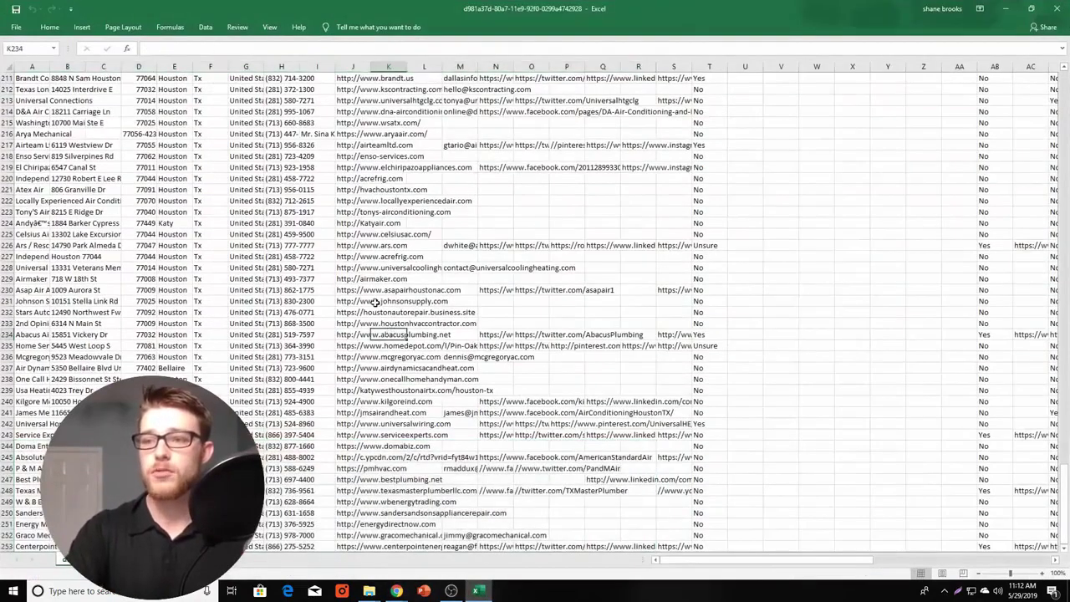
pyautogui.moveTo(361, 301); pyautogui.dragTo(381, 401)
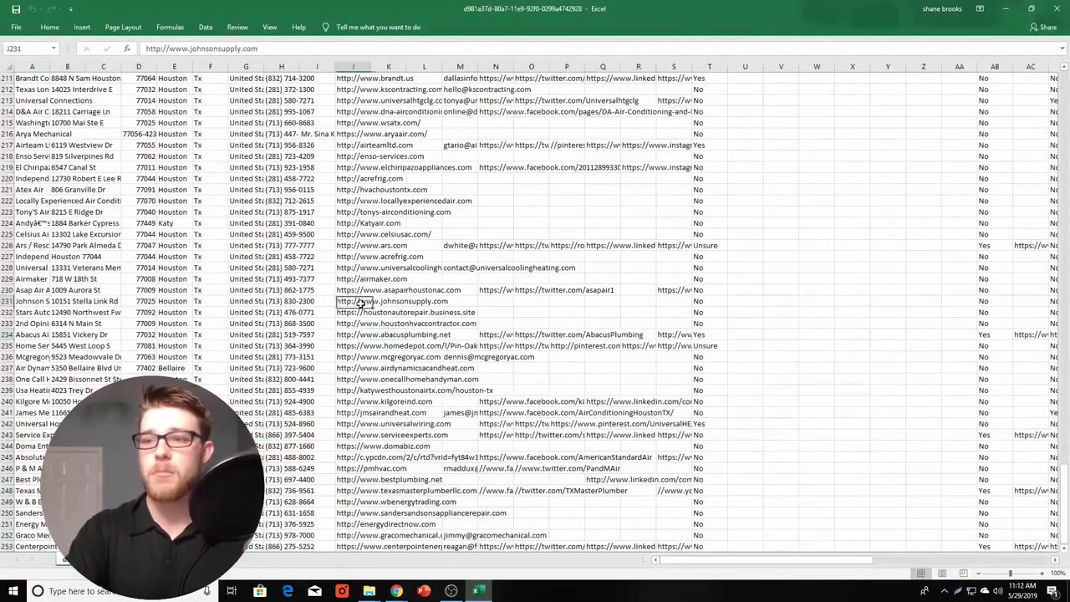
pyautogui.rightClick(368, 356)
pyautogui.click(399, 144)
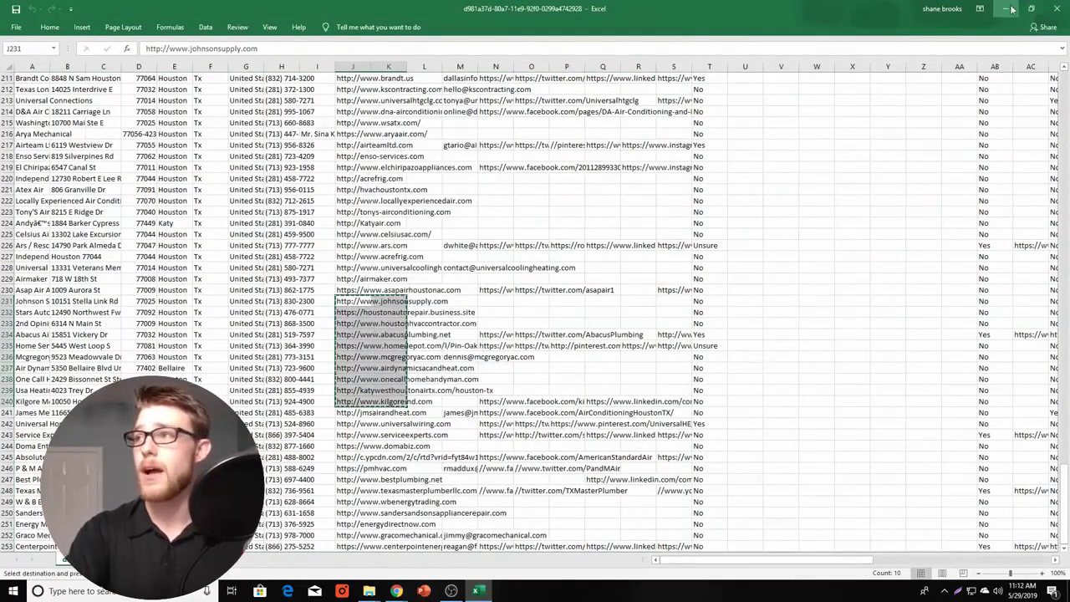
# Paste the ten website URLs into Hero Analysis's bulk URLs-to-process box.
pyautogui.hotkey('alt', 'Tab')
pyautogui.click(700, 317)
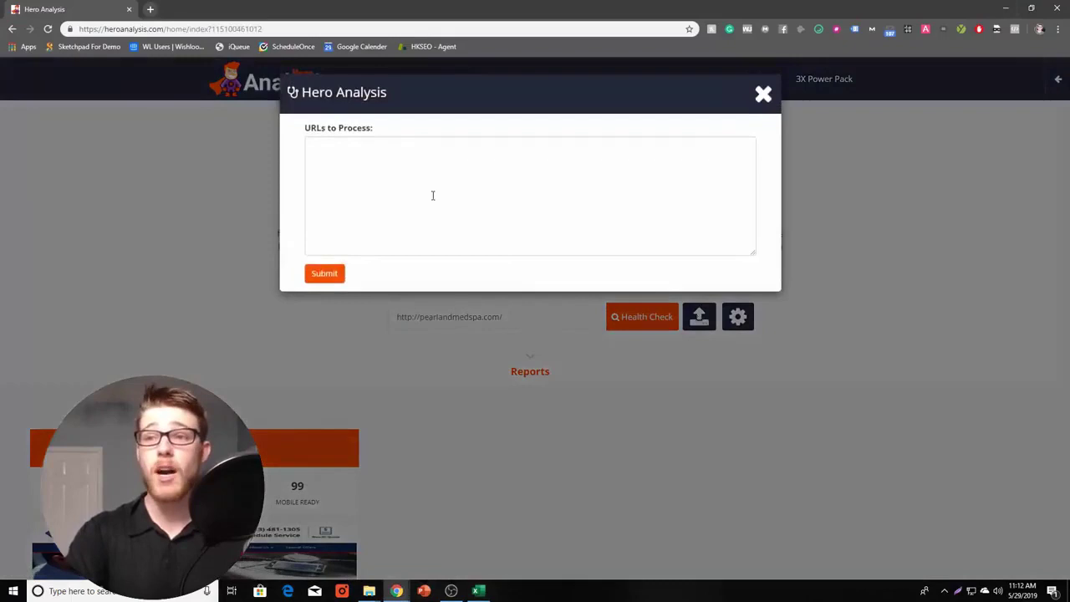
pyautogui.rightClick(429, 195)
pyautogui.click(457, 278)
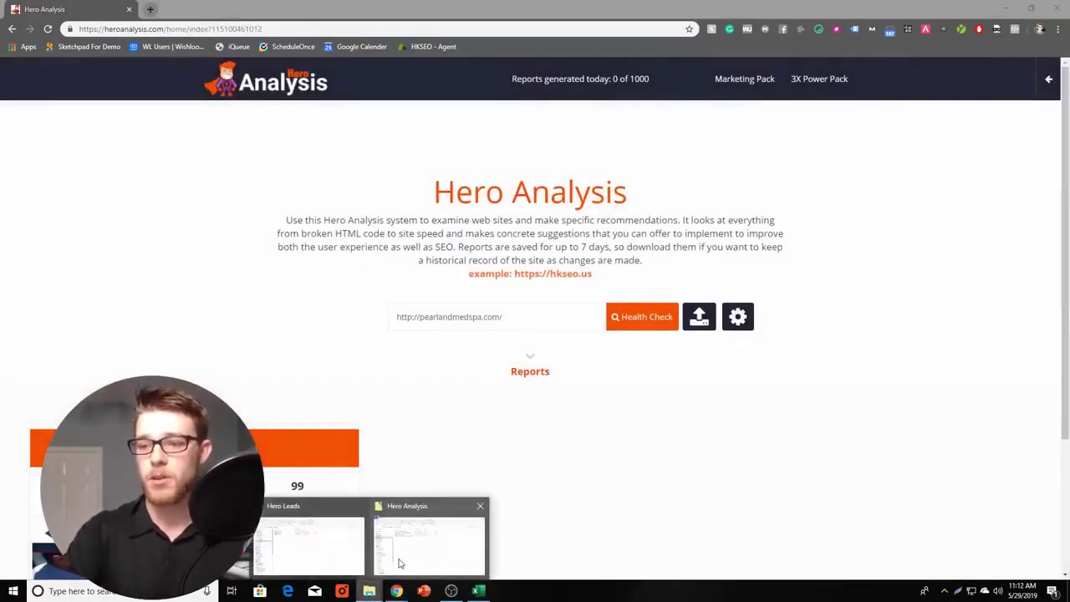
# Open the AirSpecialist HVAC Houston report PDF in Edge at its Health Report section.
pyautogui.click(399, 563)
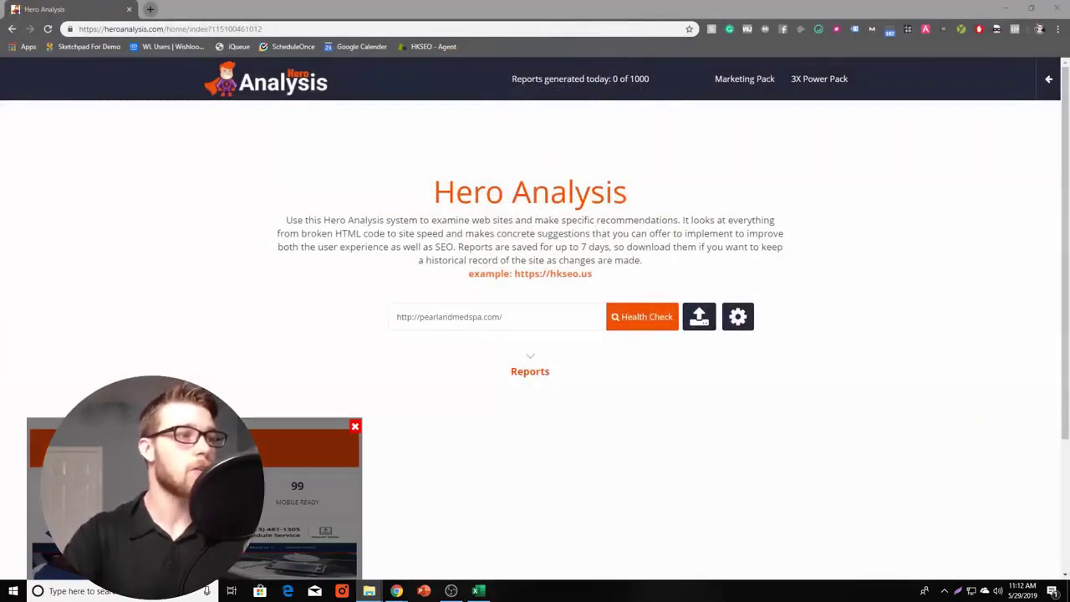
pyautogui.click(288, 591)
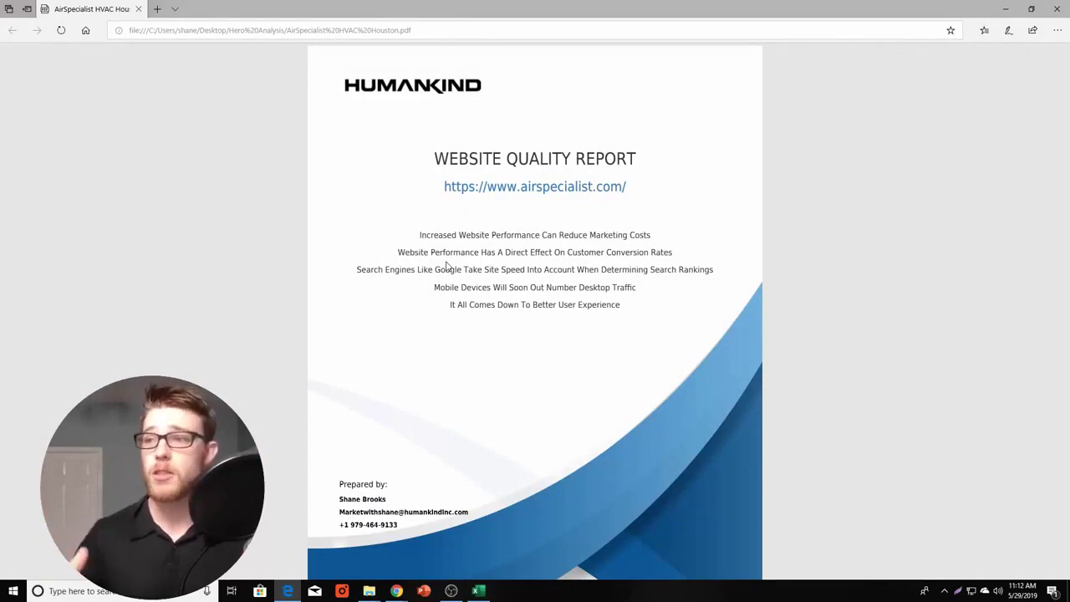
pyautogui.scroll(-1, 526, 312)
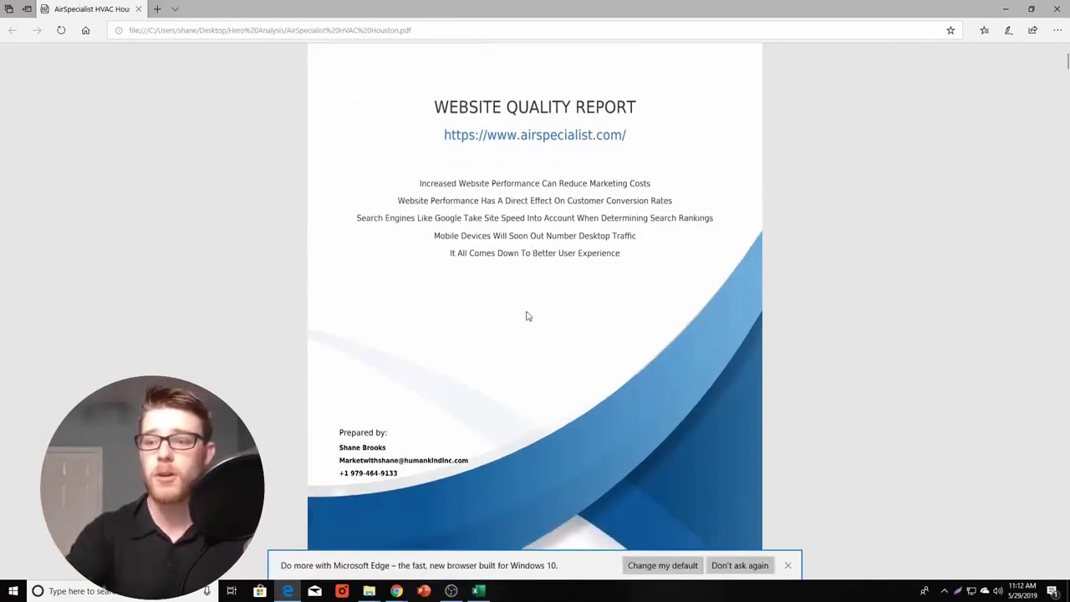
pyautogui.scroll(-2, 527, 316)
# Highlight the report's 12 major issues count and its 59.65 (F) score.
pyautogui.scroll(-4, 530, 302)
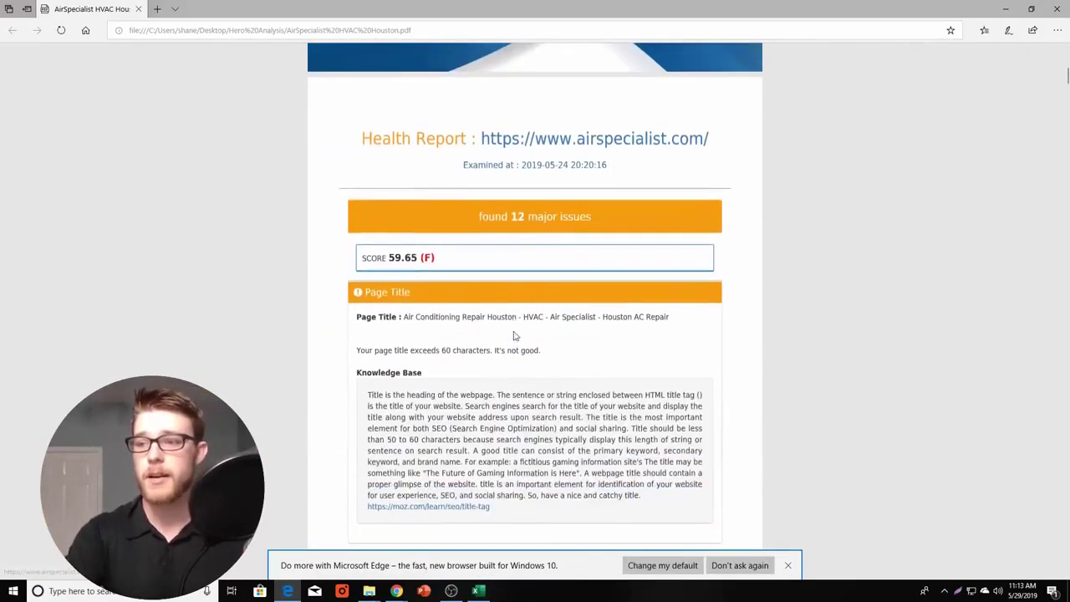
pyautogui.moveTo(478, 216); pyautogui.dragTo(596, 219)
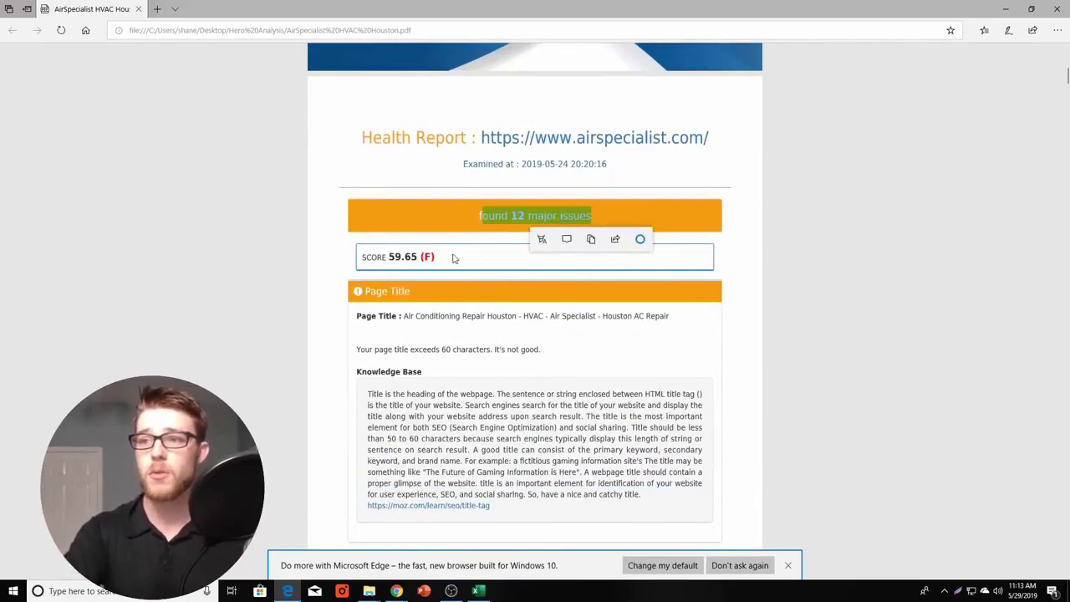
pyautogui.moveTo(388, 258); pyautogui.dragTo(438, 259)
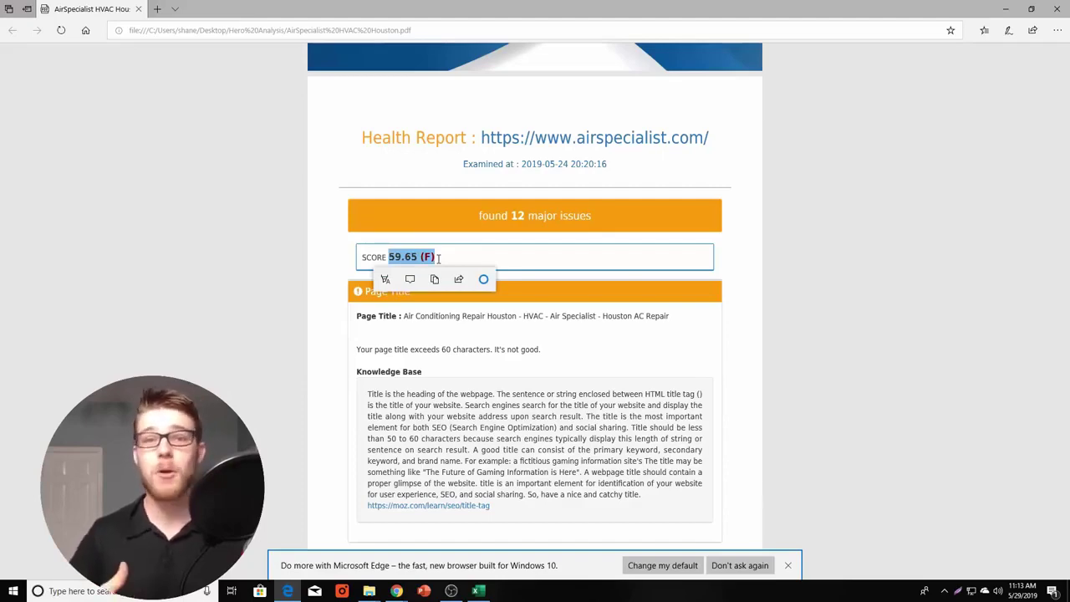
# Scroll past the keyword tables to the failed Keyword Usage check and 400 total words.
pyautogui.scroll(-2, 588, 369)
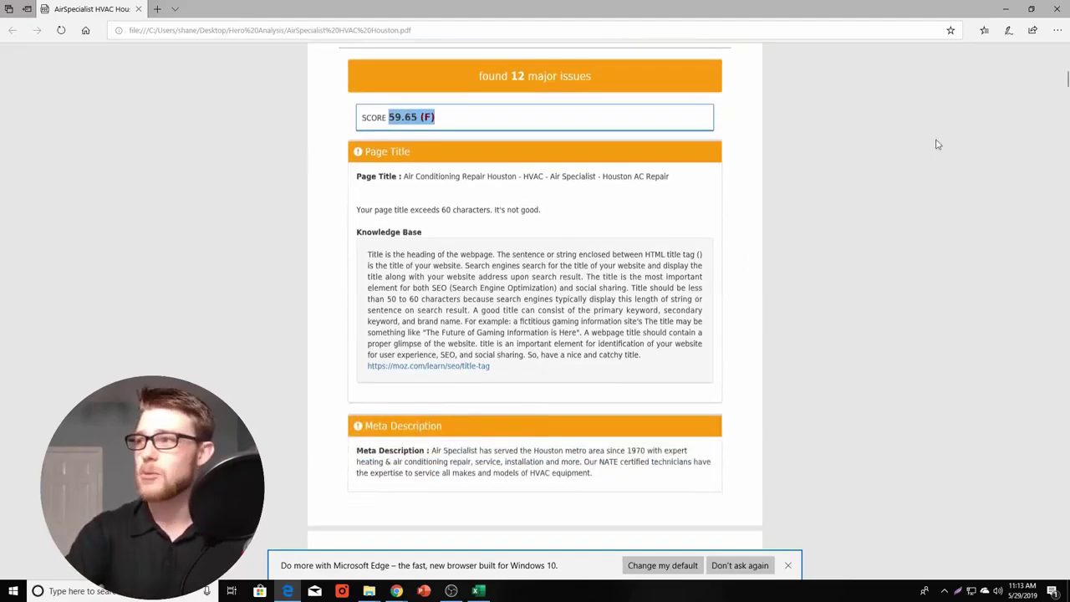
pyautogui.scroll(-1, 588, 369)
pyautogui.scroll(-3, 587, 368)
pyautogui.scroll(-3, 588, 368)
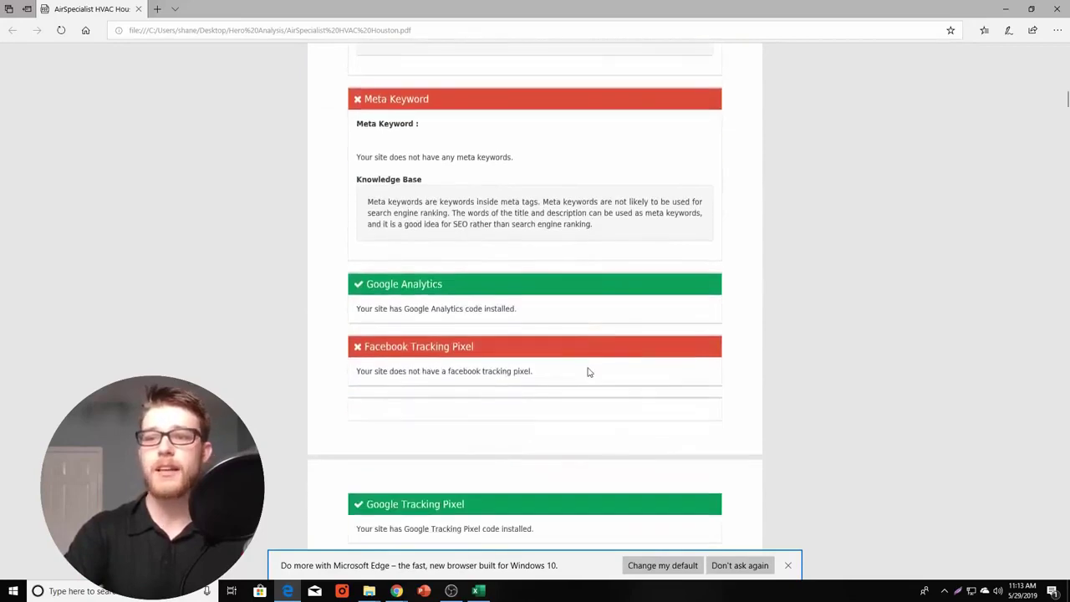
pyautogui.scroll(-1, 588, 372)
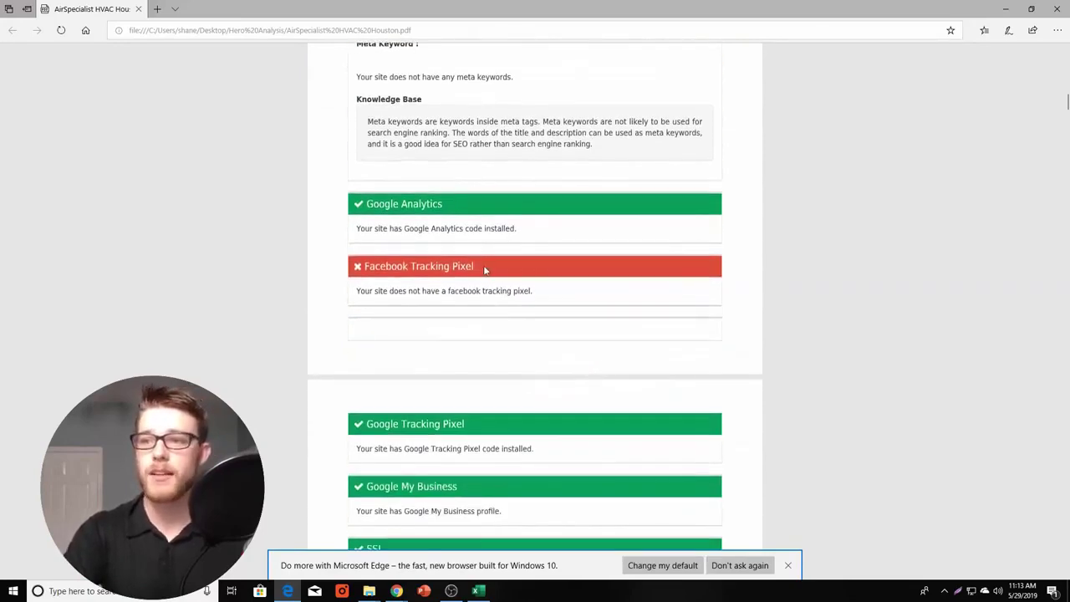
pyautogui.scroll(-4, 437, 320)
pyautogui.scroll(-1, 437, 322)
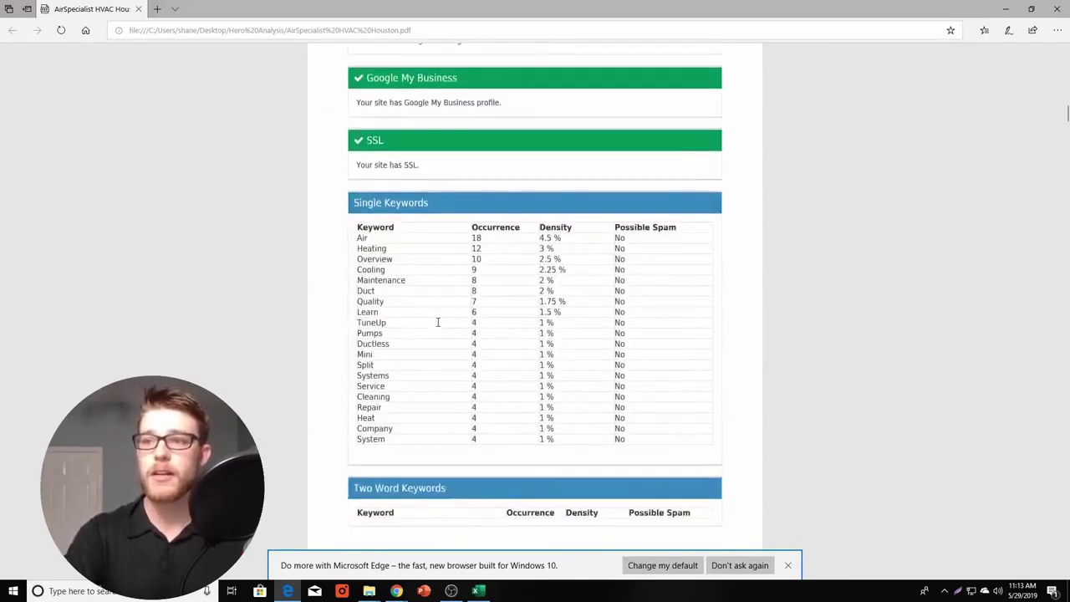
pyautogui.scroll(-4, 437, 321)
pyautogui.scroll(-4, 669, 360)
pyautogui.scroll(-4, 619, 402)
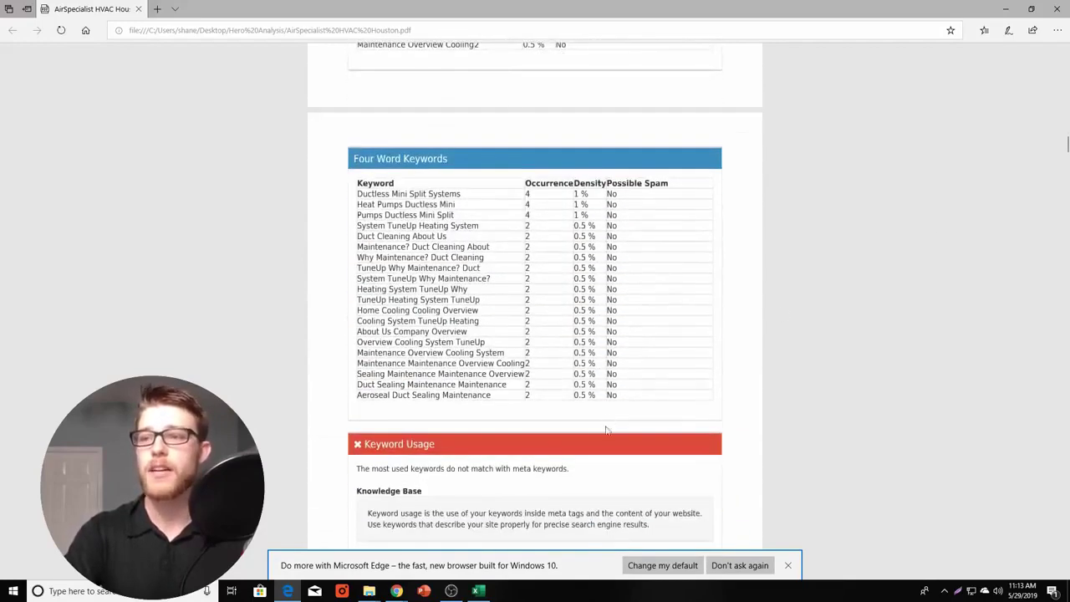
pyautogui.scroll(-3, 608, 425)
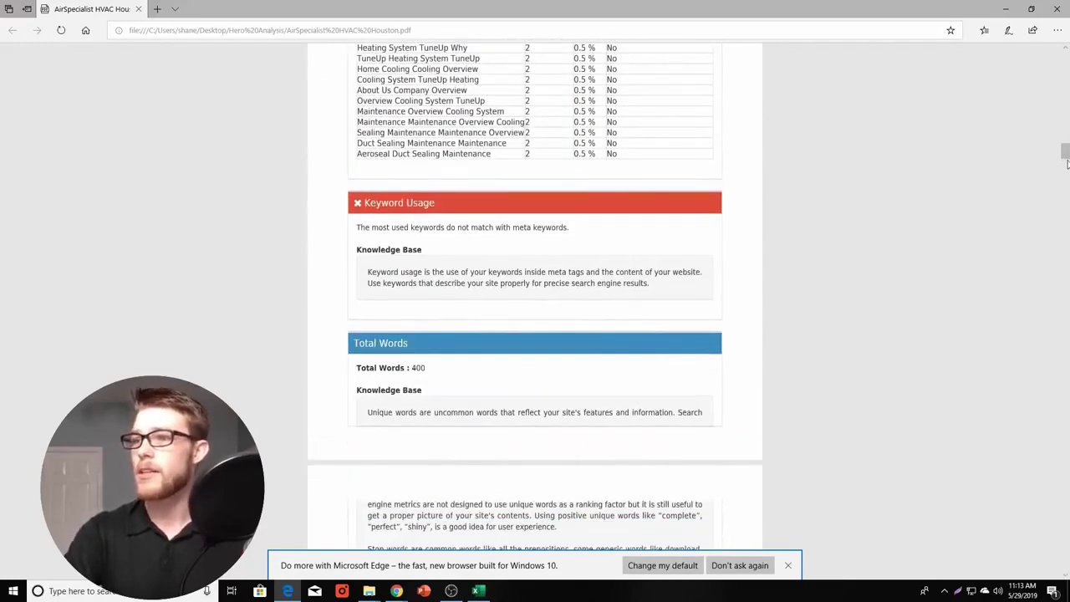
# Scroll through links, DNS and page-speed scores to the closing Schedule Your Website Consultation page.
pyautogui.moveTo(1067, 151)
pyautogui.mouseDown()
pyautogui.moveTo(1056, 296)
pyautogui.moveTo(990, 564)
pyautogui.mouseUp()
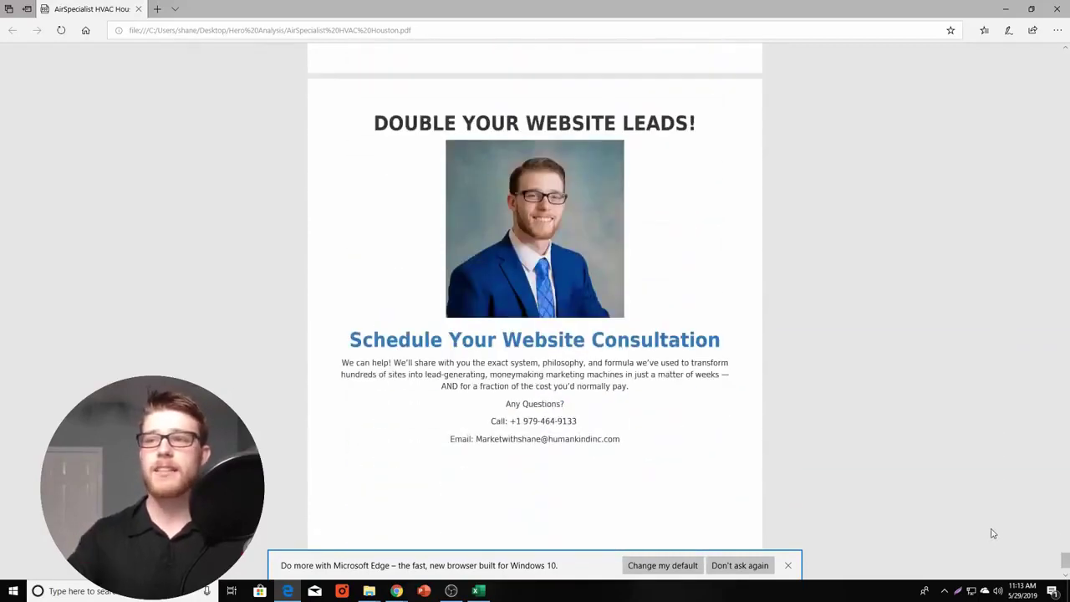